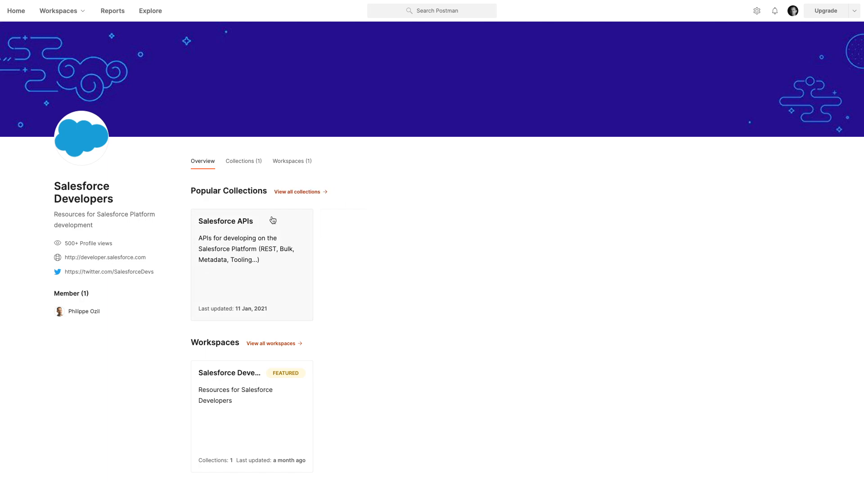
Open the public Salesforce APIs collection and review its folders and the linked get-started documentation
left_click(271, 220)
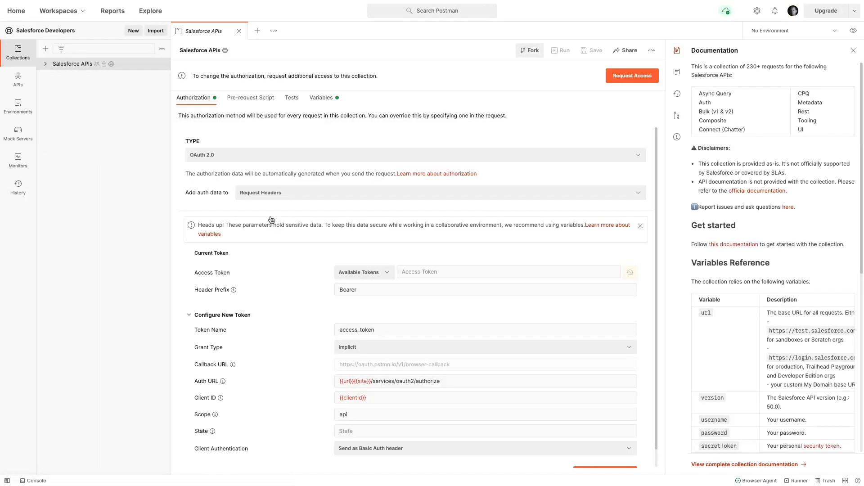
left_click(151, 64)
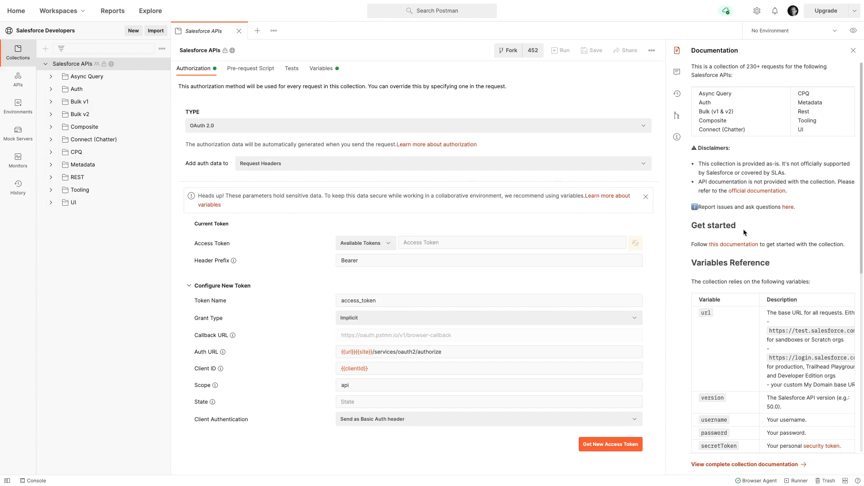
left_click(730, 248)
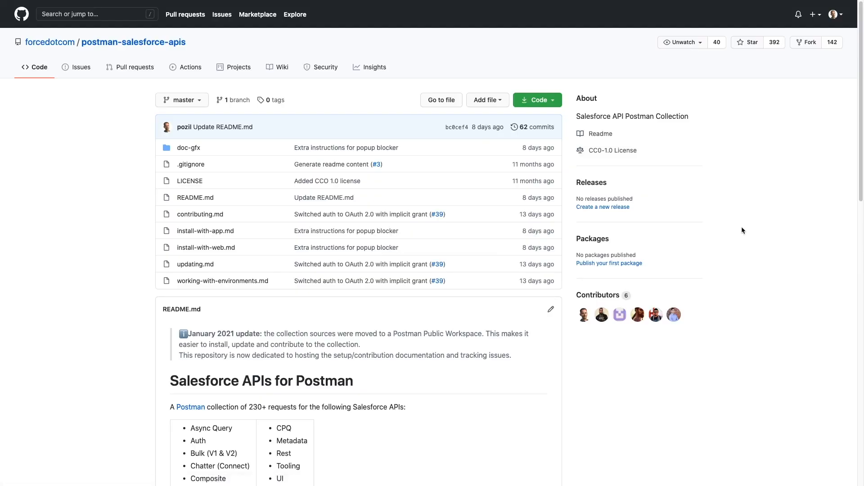
scroll(402, 237, "down", 10)
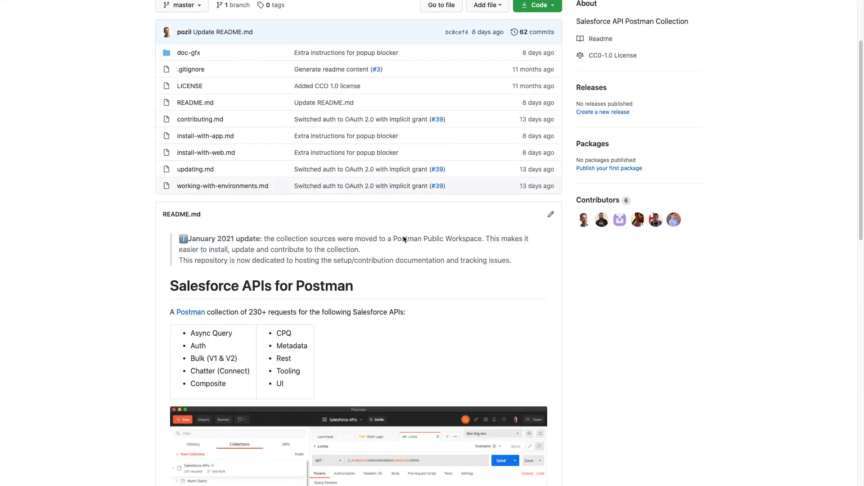
scroll(404, 240, "down", 7)
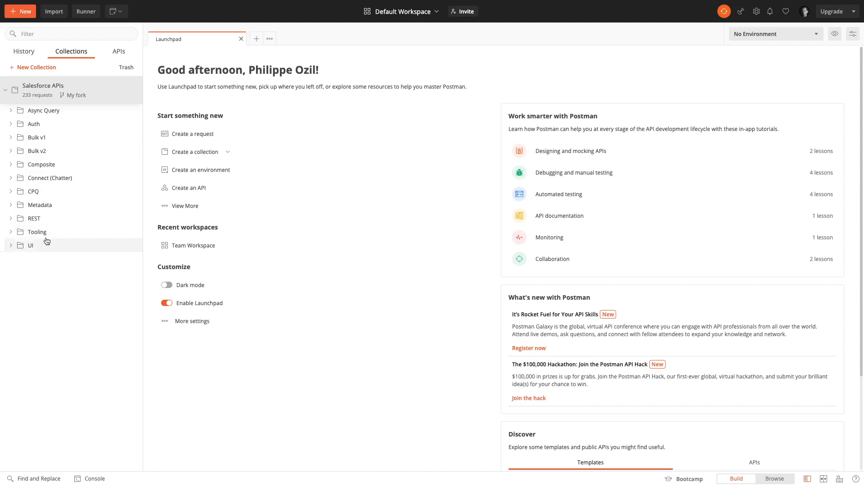
Open the Limits request in the Salesforce APIs collection's REST folder and send it
left_click(11, 219)
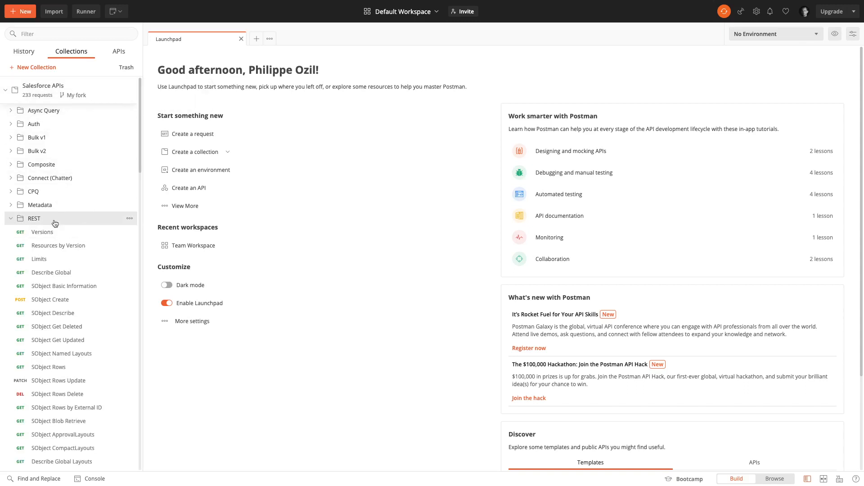
left_click(50, 260)
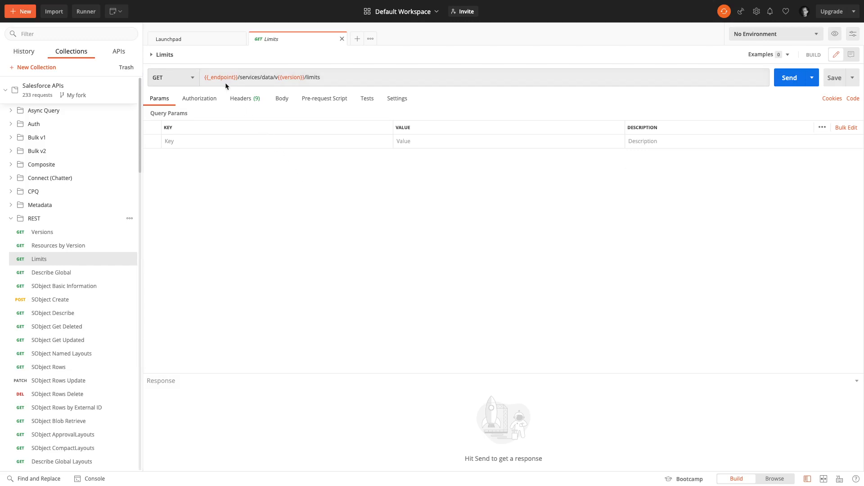
mouse_move(217, 78)
mouse_move(289, 77)
left_click(793, 78)
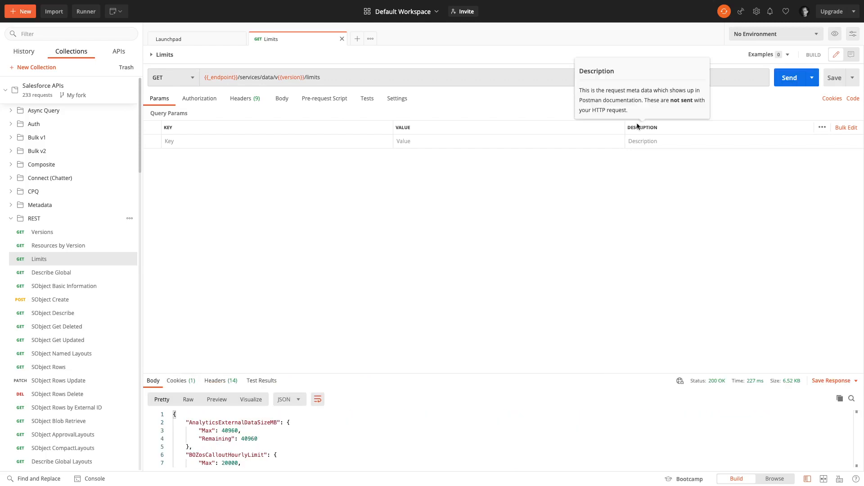
Enlarge the response area and examine the status and the org limits returned in the JSON body
left_click_drag(542, 373, 565, 252)
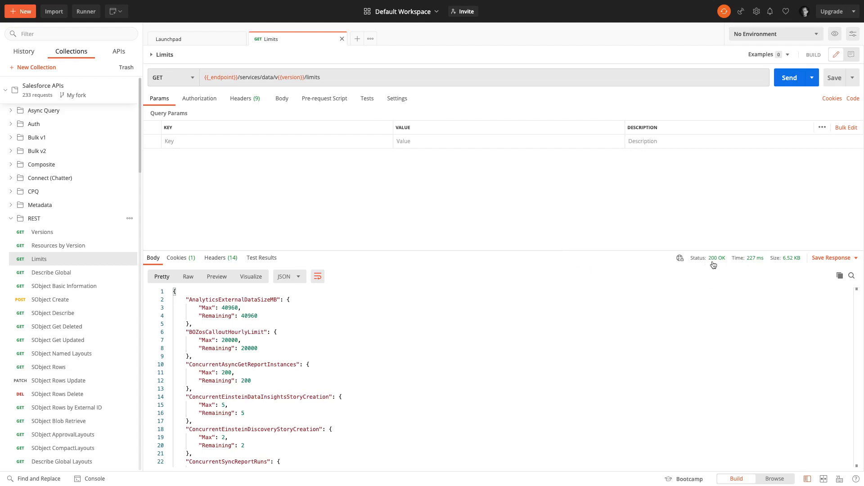
mouse_move(715, 264)
scroll(265, 333, "down", 12)
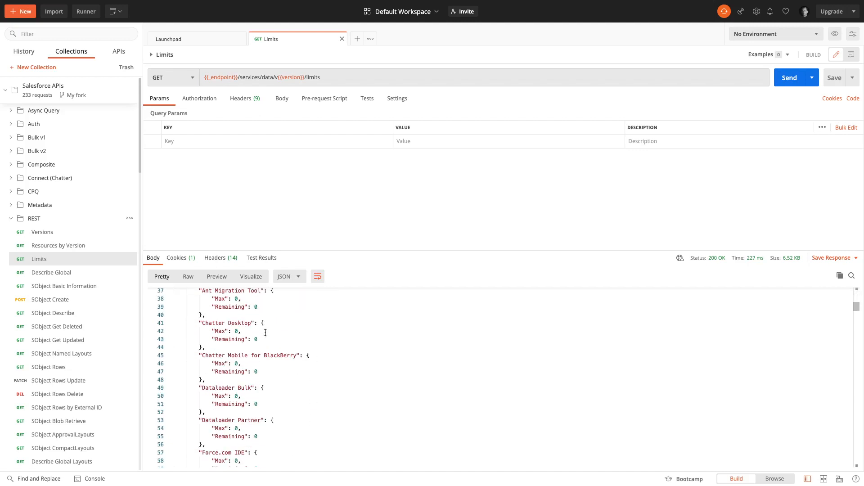
scroll(266, 332, "down", 19)
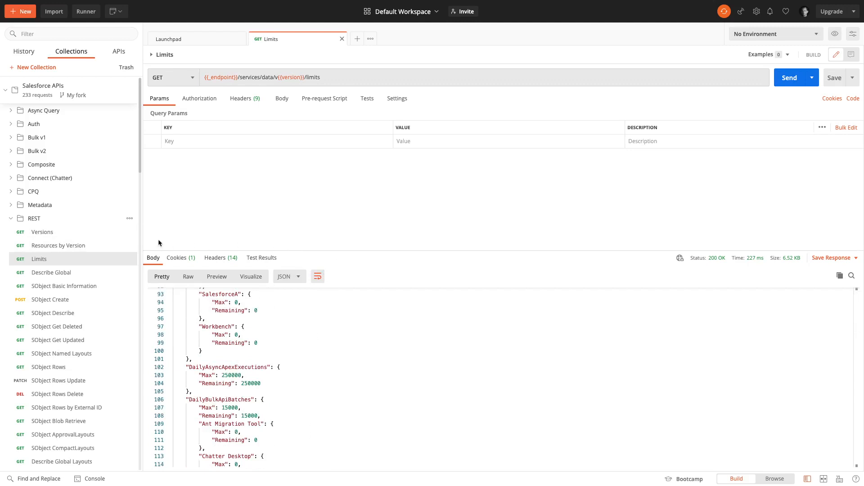
Open the REST folder's Query request and send it with the SOQL query SELECT+name+from+Account
scroll(99, 239, "down", 1)
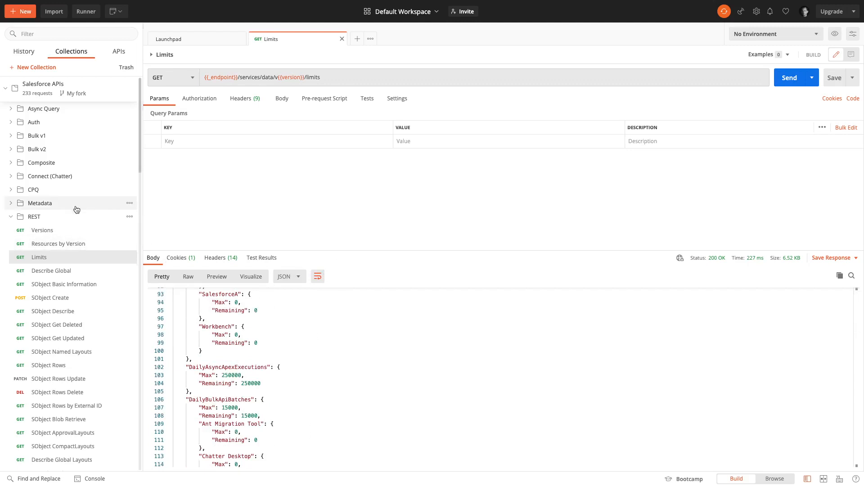
scroll(75, 209, "down", 1)
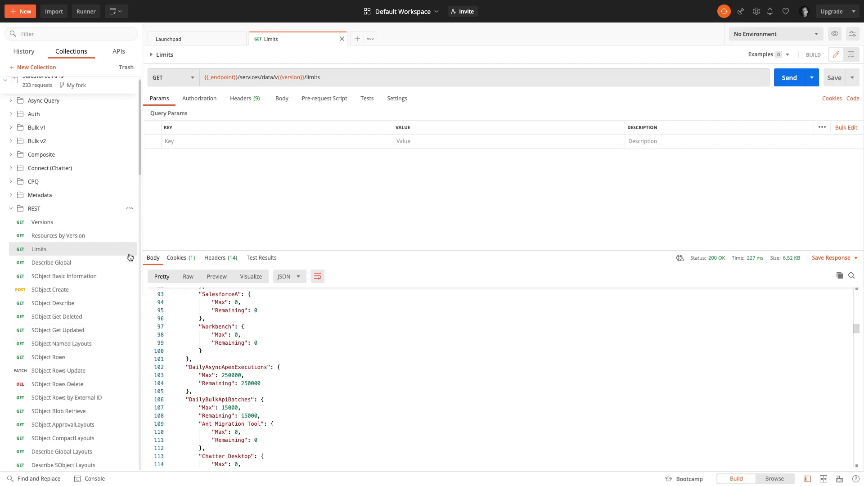
scroll(99, 284, "down", 3)
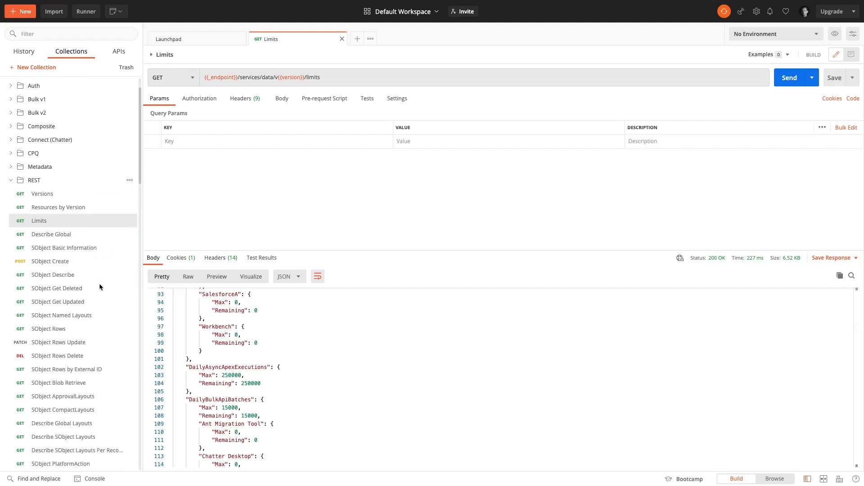
scroll(99, 283, "down", 15)
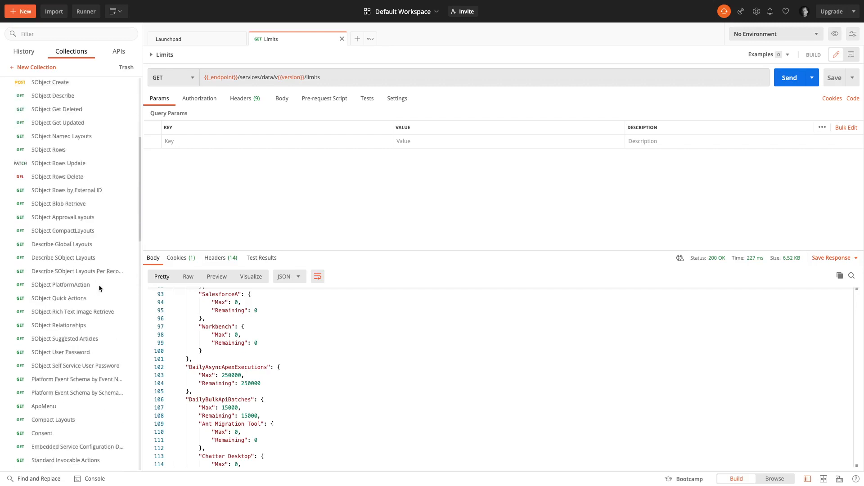
scroll(98, 285, "down", 5)
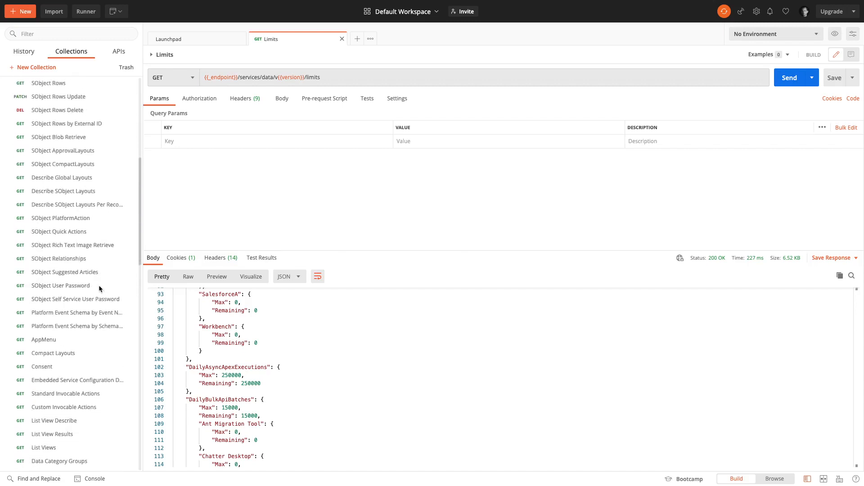
scroll(99, 285, "down", 20)
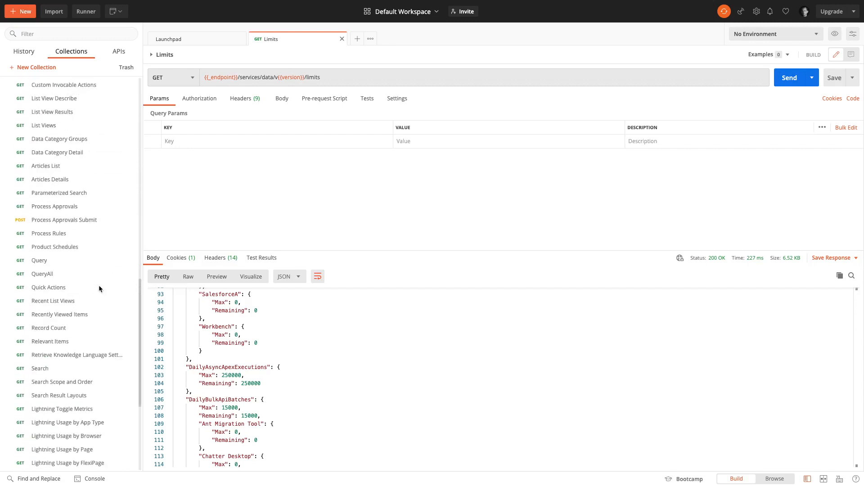
left_click(44, 261)
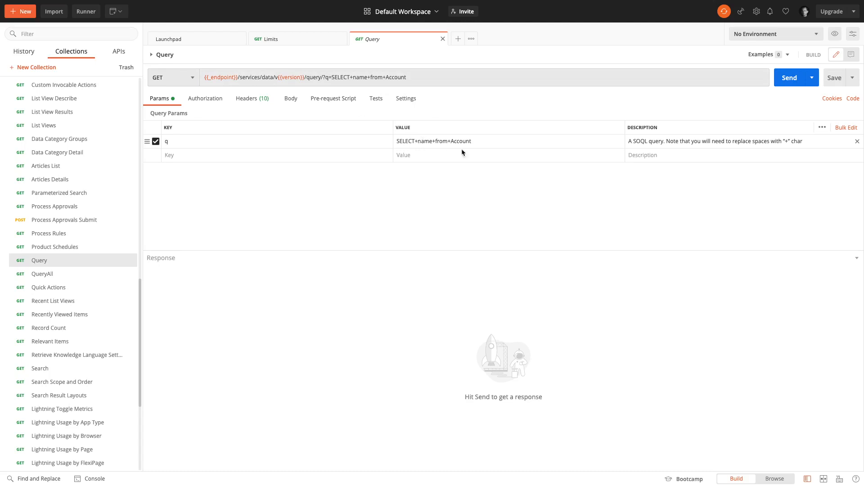
left_click(491, 139)
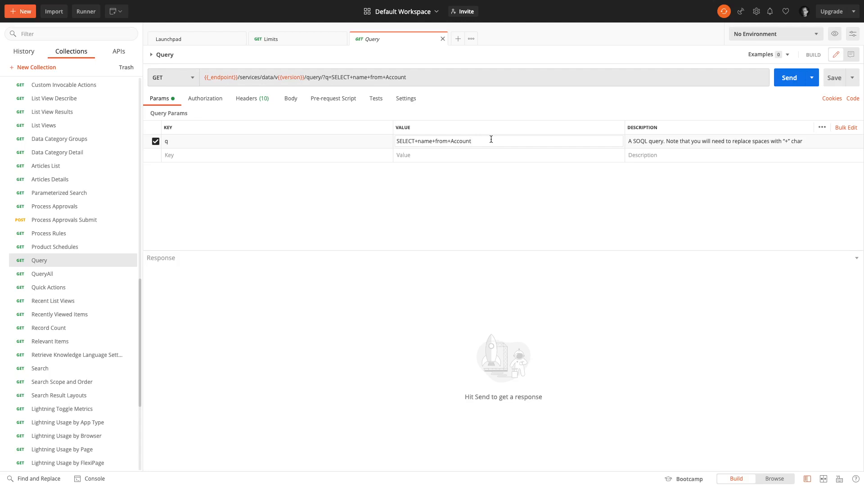
left_click(780, 86)
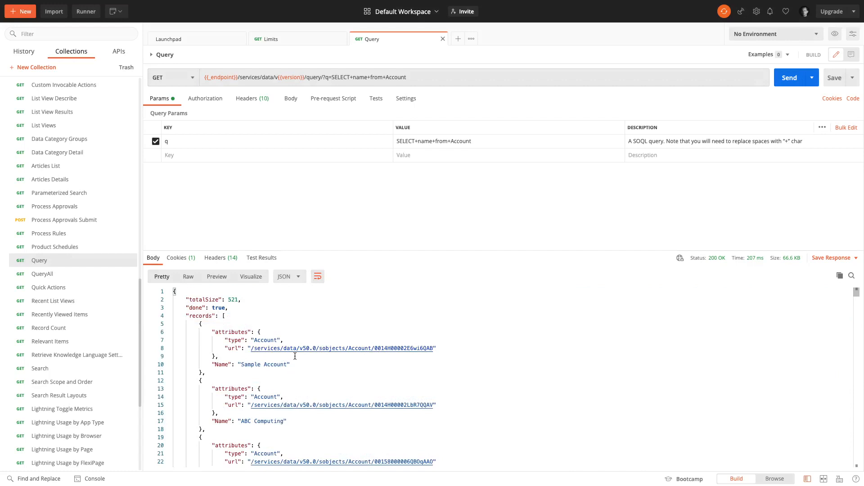
Examine the first account's name in the query response and view the Query request's body settings
left_click_drag(291, 364, 212, 364)
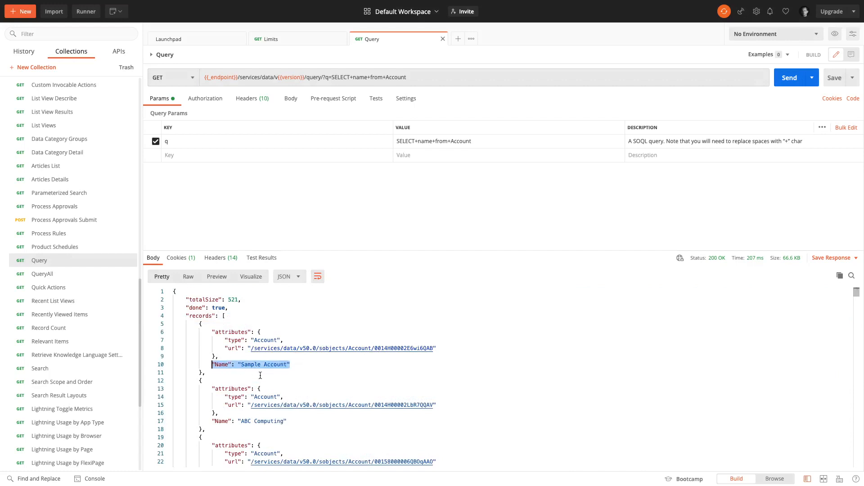
left_click(313, 367)
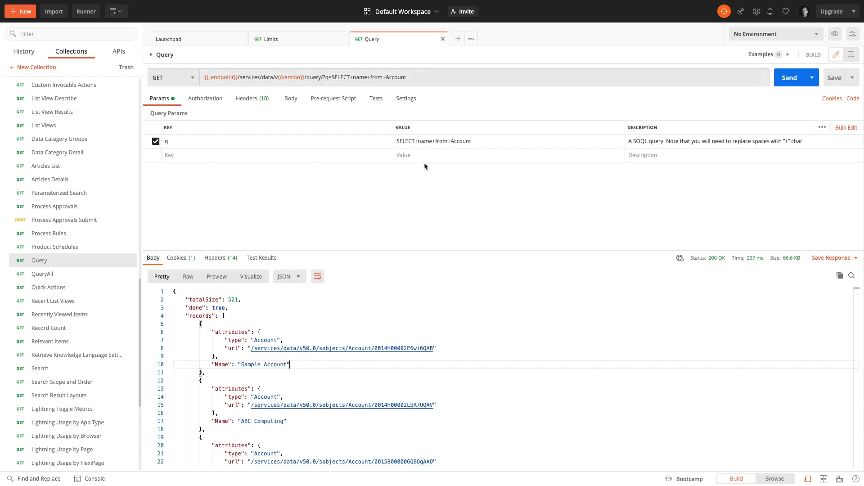
left_click(291, 98)
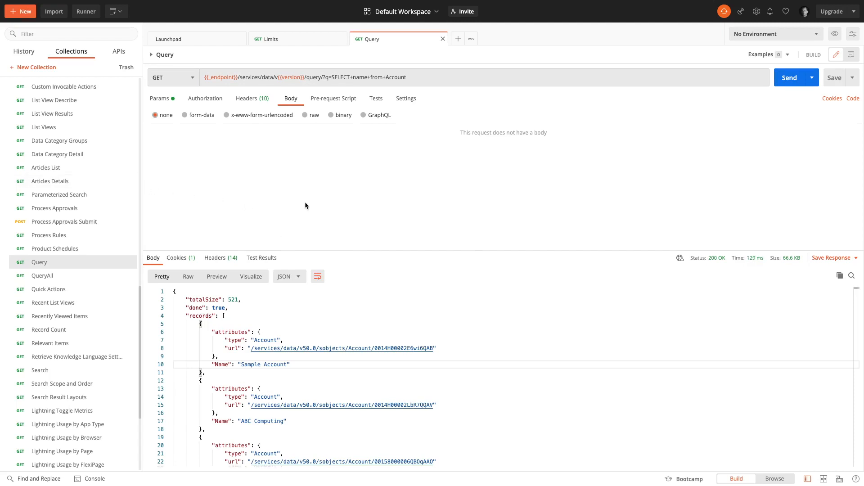
Open the SObject Create request and replace the <SOBJECT_API_NAME> placeholder in its URL with Lead
scroll(103, 210, "up", 10)
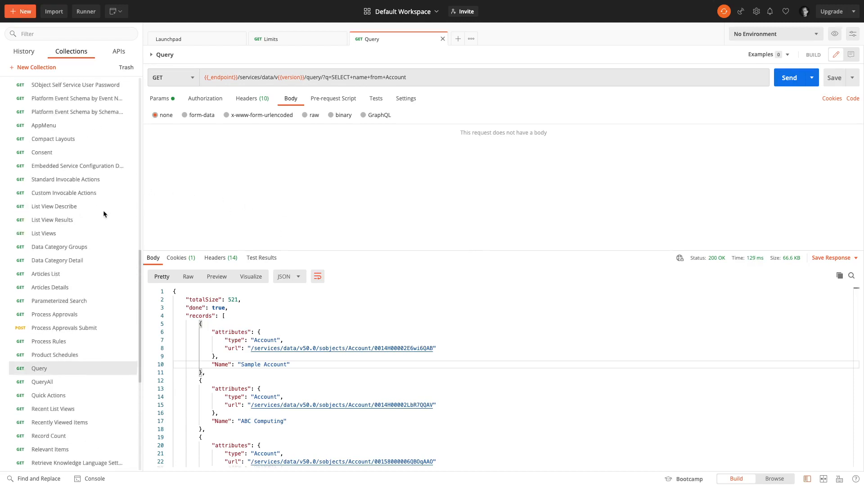
scroll(103, 212, "up", 5)
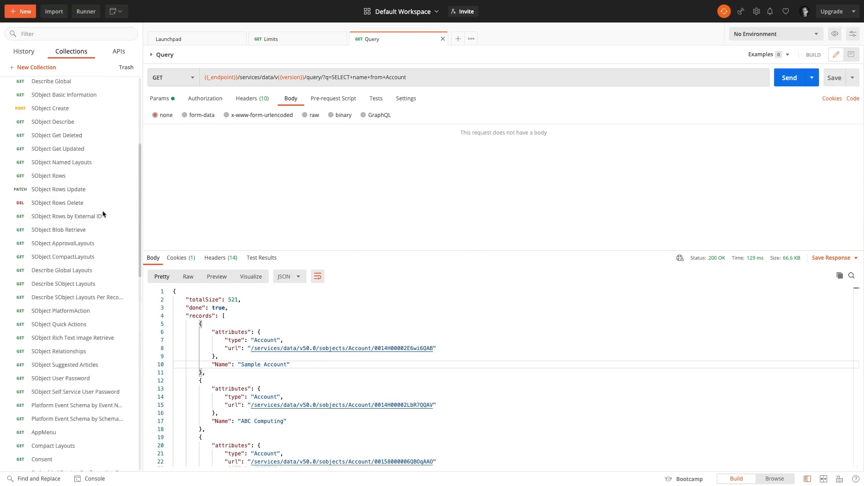
left_click(79, 110)
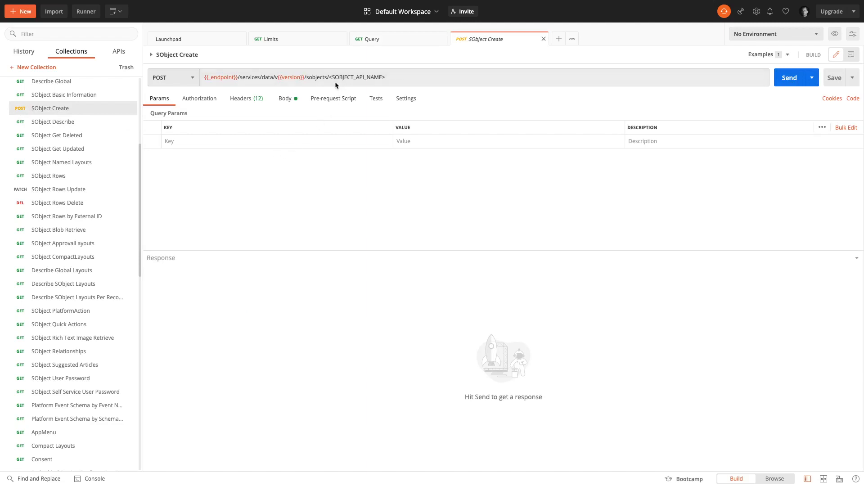
left_click_drag(329, 77, 400, 78)
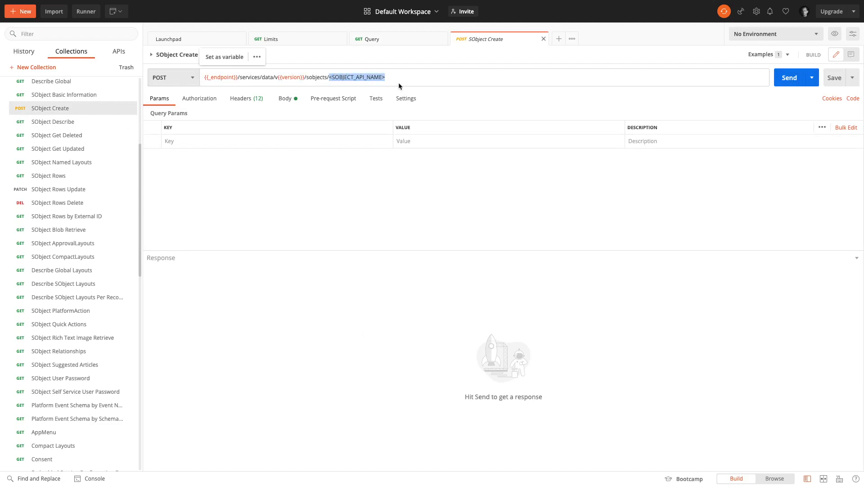
type("L")
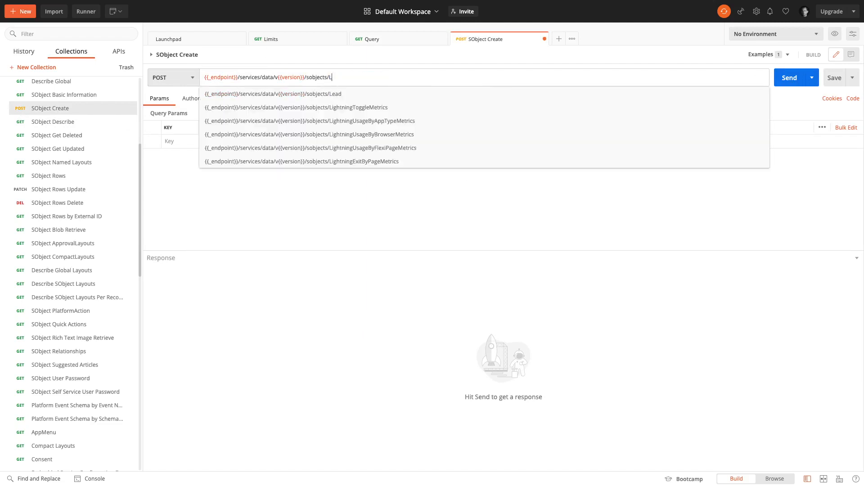
type("ead")
left_click(340, 178)
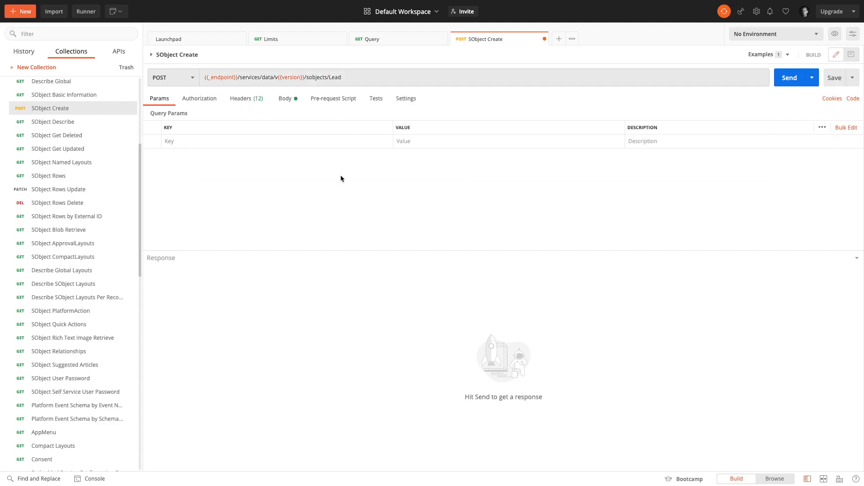
Replace the JSON body with the lead's FirstName, LastName and the Company "ACME Inc.", and send the request
left_click(288, 100)
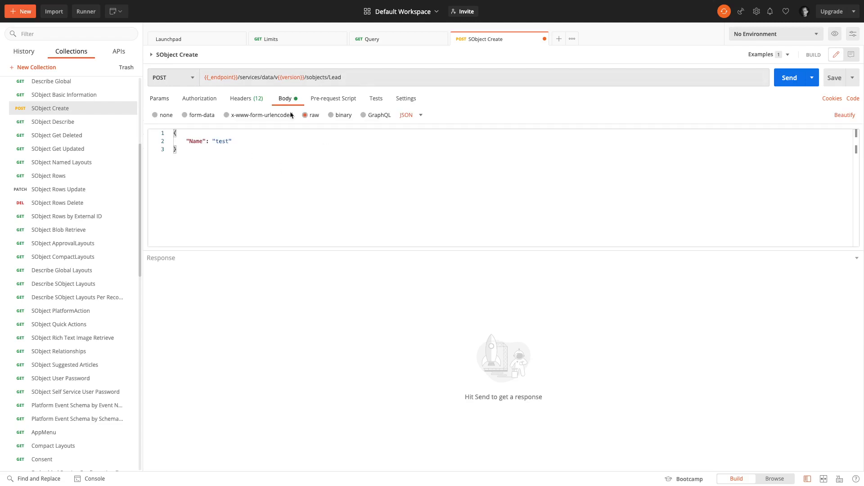
key("ctrl+a")
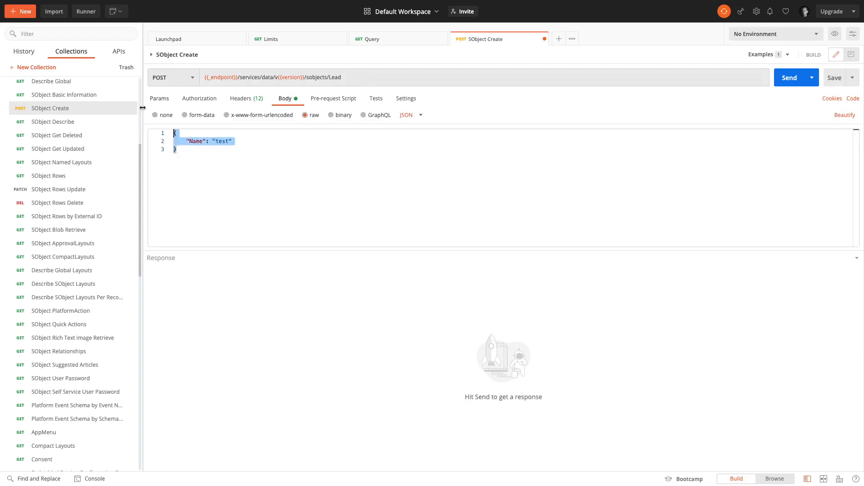
type("{     \"FirstName\": \"John\",     \"LastName\": \"Doe\",     \"Company\": \"ACME Inc.\" }")
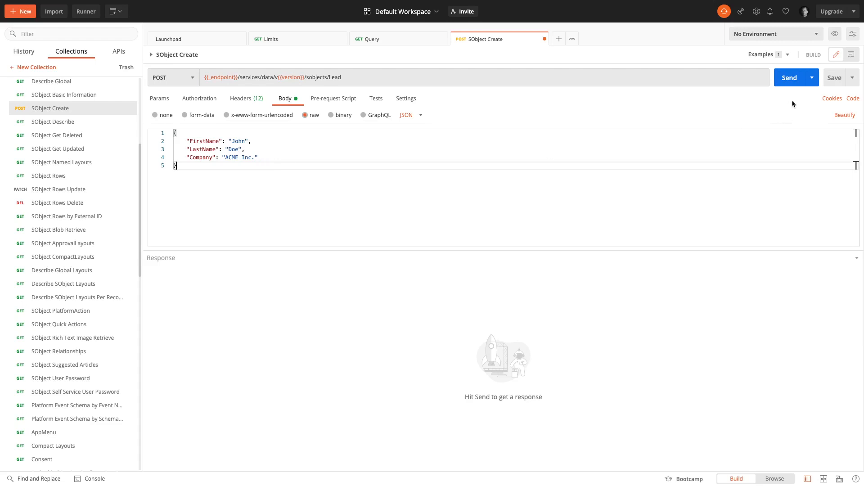
left_click(789, 82)
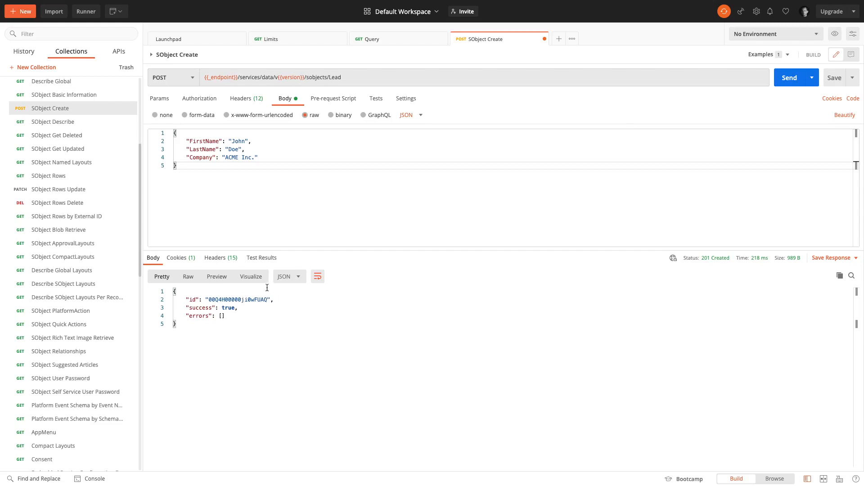
Collapse the REST folder and select the new lead's record ID in the response
scroll(126, 180, "up", 10)
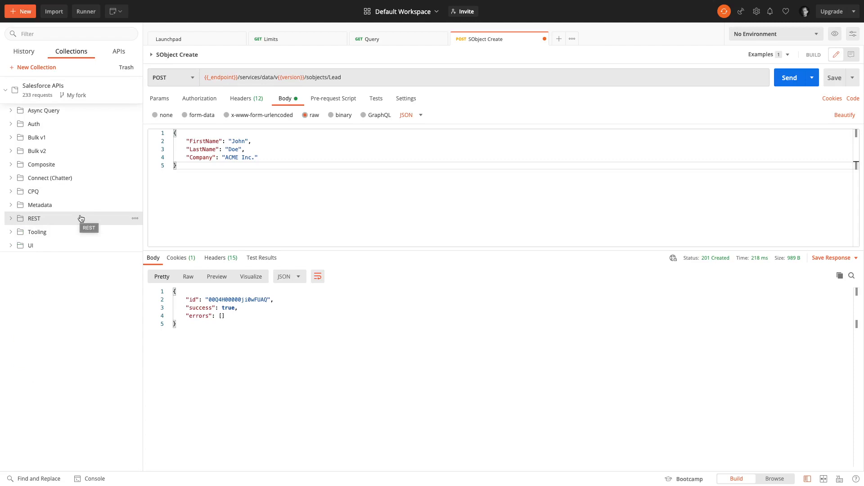
double_click(230, 299)
key("ctrl+c")
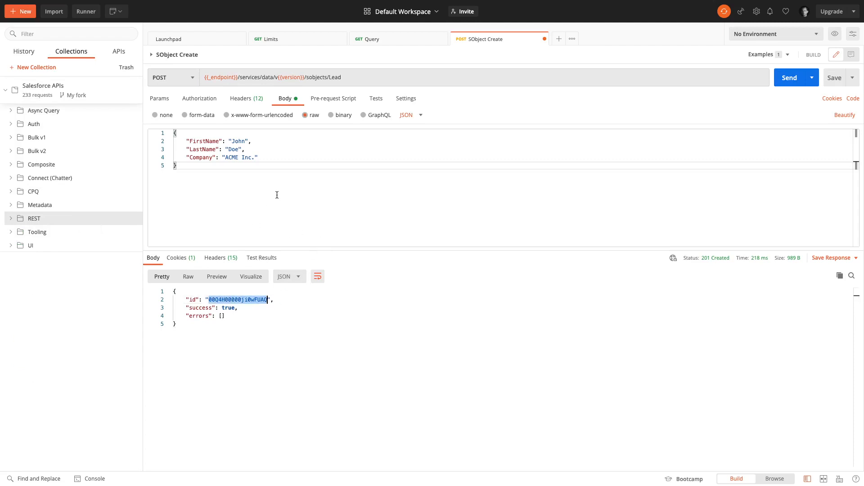
Open the Get Record Data and Object Metadata request from the Records subfolder of the collection's UI folder
left_click(64, 246)
left_click(62, 256)
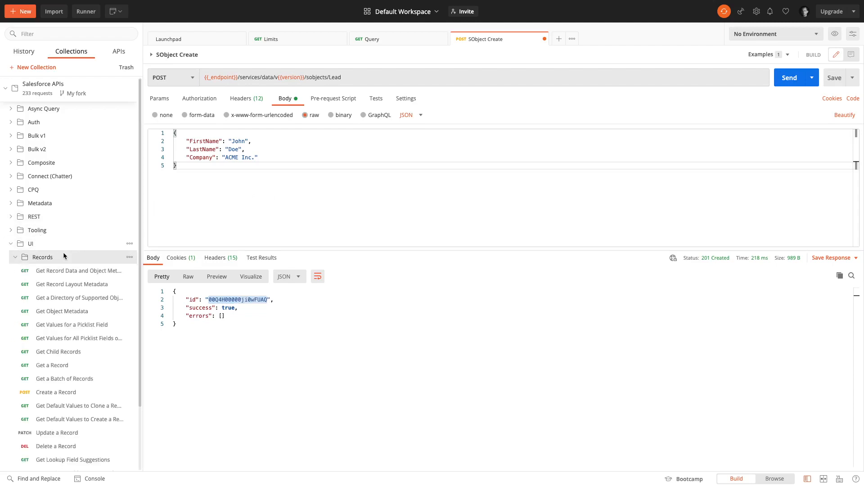
scroll(63, 257, "down", 2)
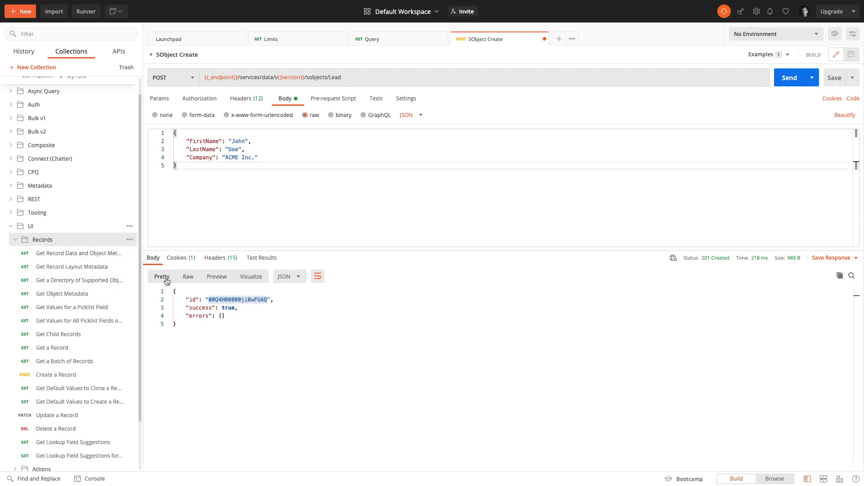
left_click(67, 252)
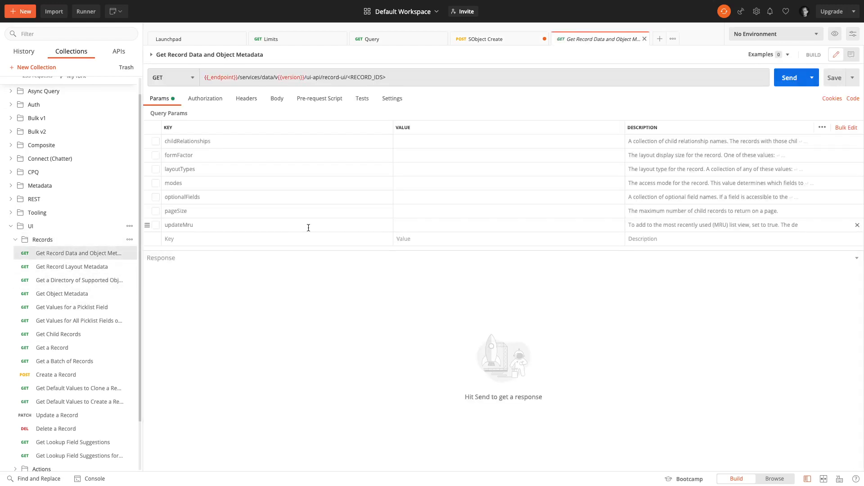
Replace the <RECORD_IDS> placeholder in the request URL with the new lead's copied record ID and send the request
left_click_drag(347, 78, 386, 77)
key("ctrl+v")
left_click(790, 77)
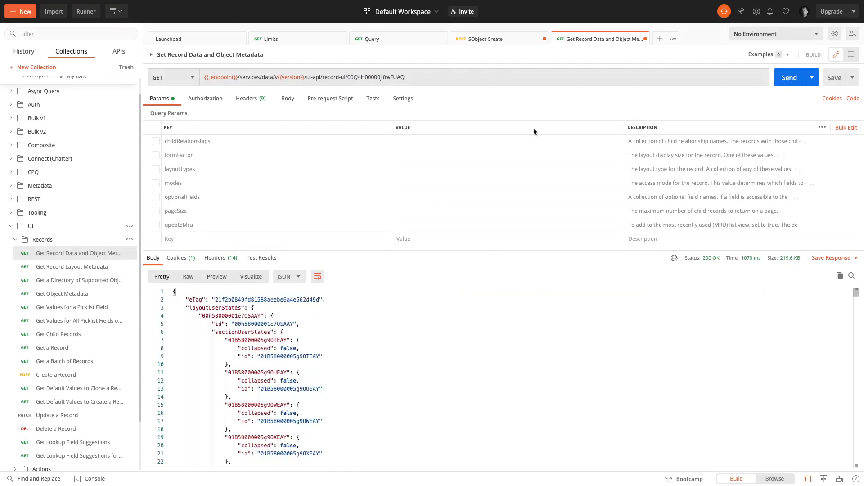
Fold the layoutUserStates block in the response and examine the Lead layout's sections and field definitions
scroll(359, 320, "down", 2)
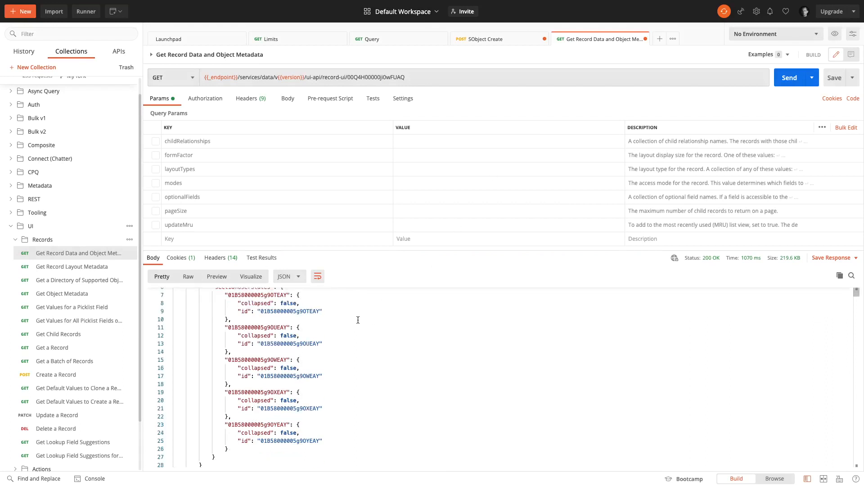
scroll(358, 320, "down", 3)
scroll(358, 320, "up", 6)
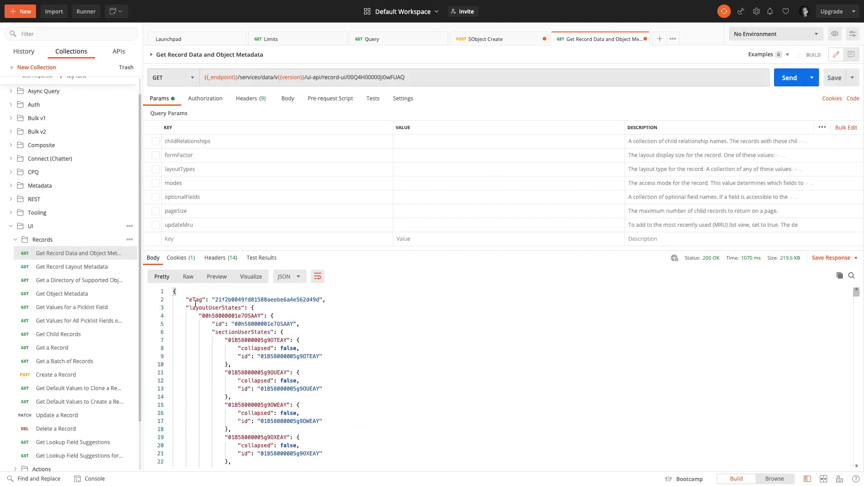
left_click(170, 309)
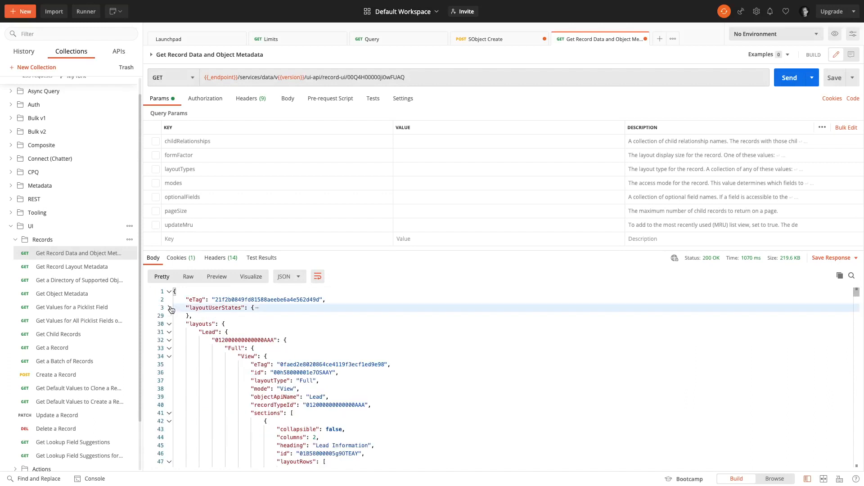
scroll(229, 333, "down", 1)
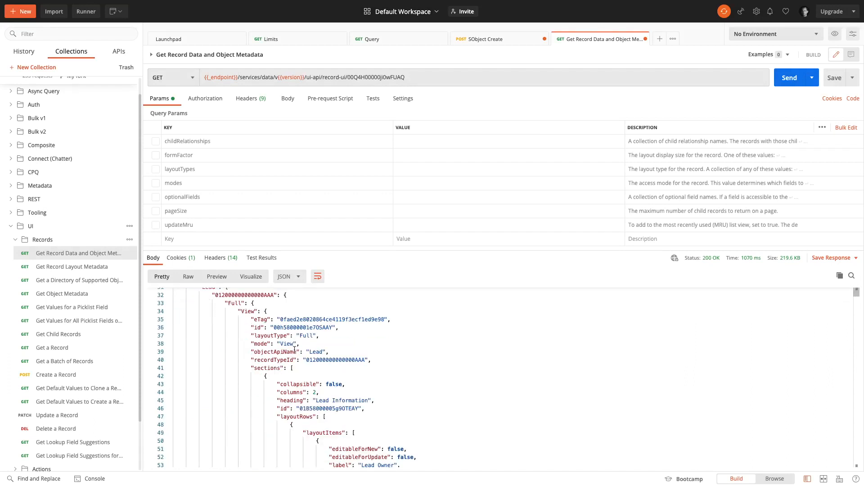
scroll(313, 363, "down", 2)
scroll(374, 382, "down", 5)
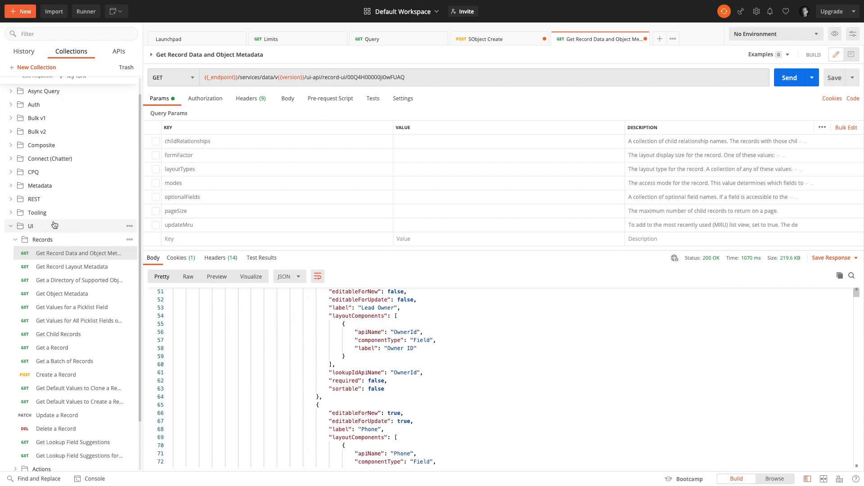
Collapse the Records subfolder and the UI folder in the Salesforce APIs collection
left_click(44, 240)
left_click(47, 248)
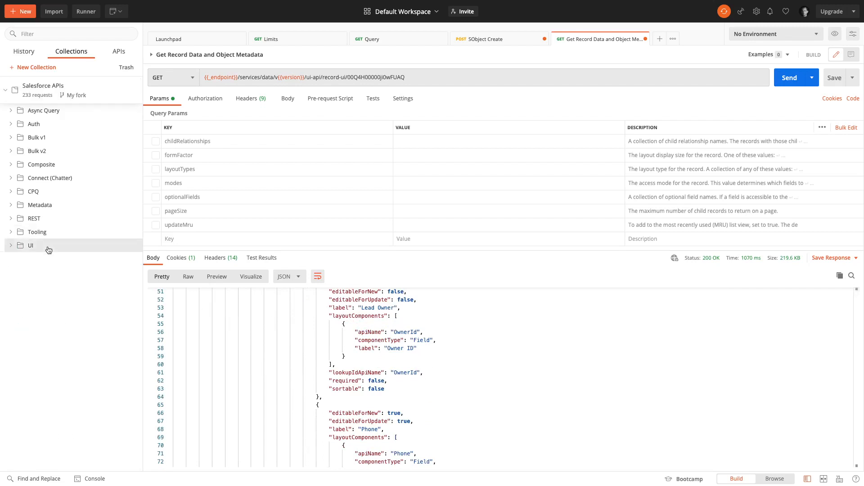